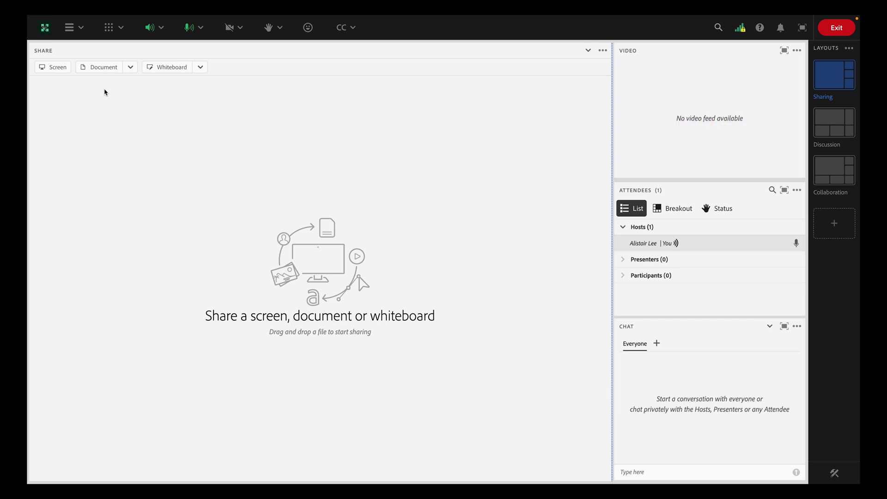
Browse the Pods menu submenus and open the Custom Pods catalogue with Countdown Timer, Randomizer and Clock.
left_click(121, 36)
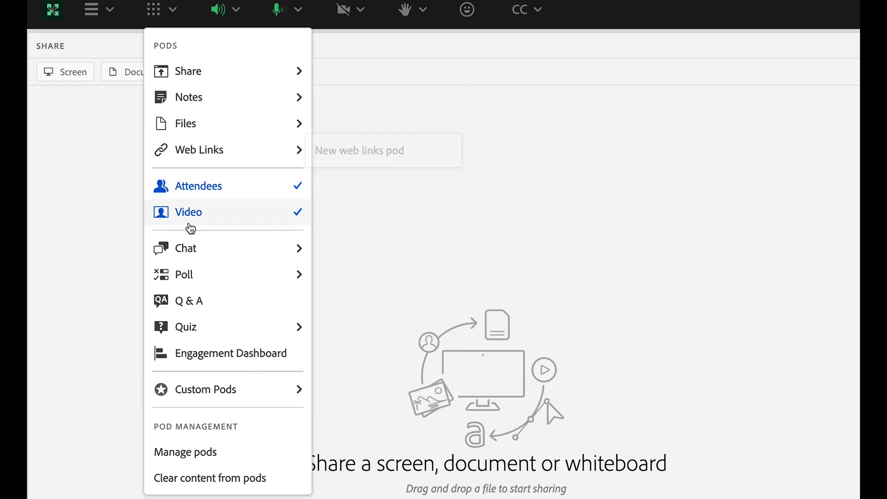
mouse_move(209, 253)
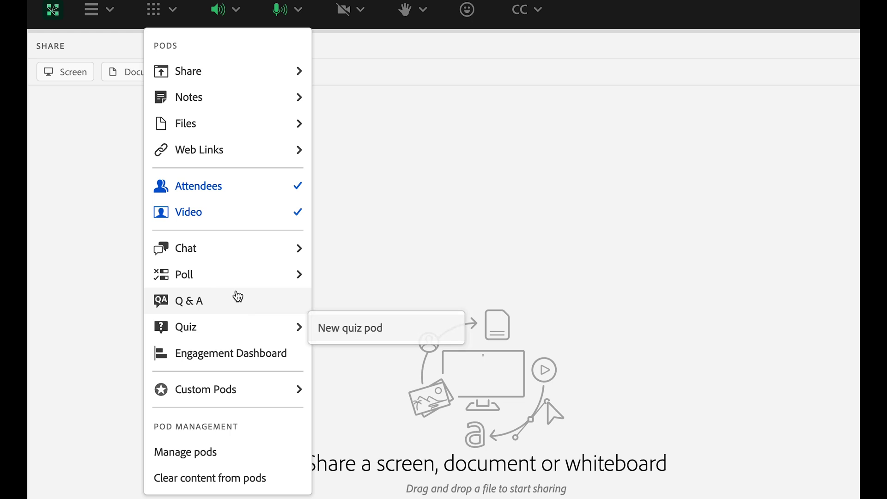
mouse_move(238, 289)
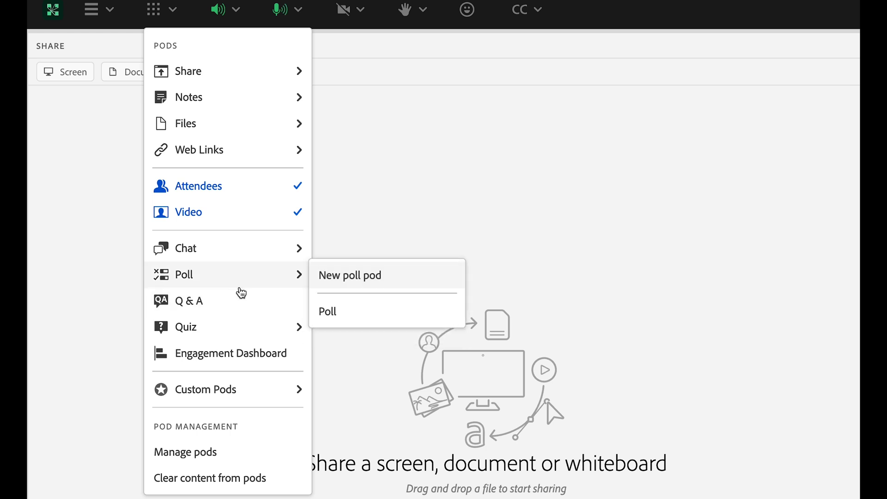
mouse_move(203, 140)
mouse_move(181, 112)
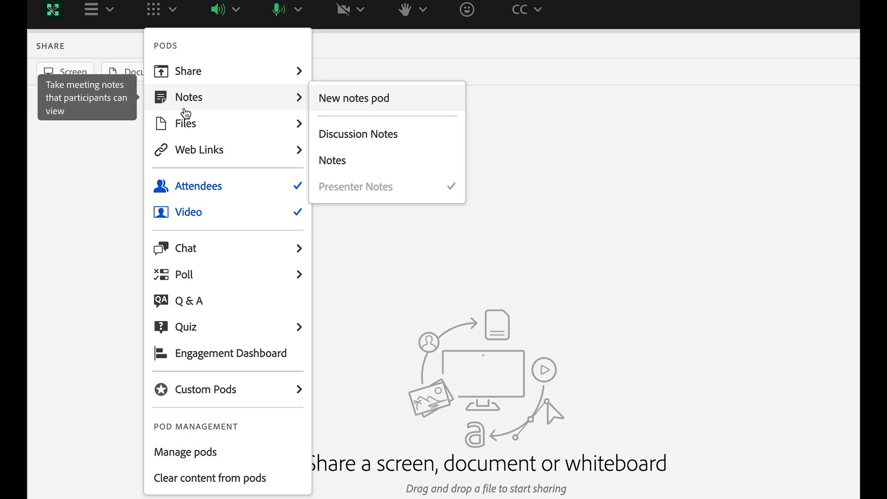
mouse_move(205, 159)
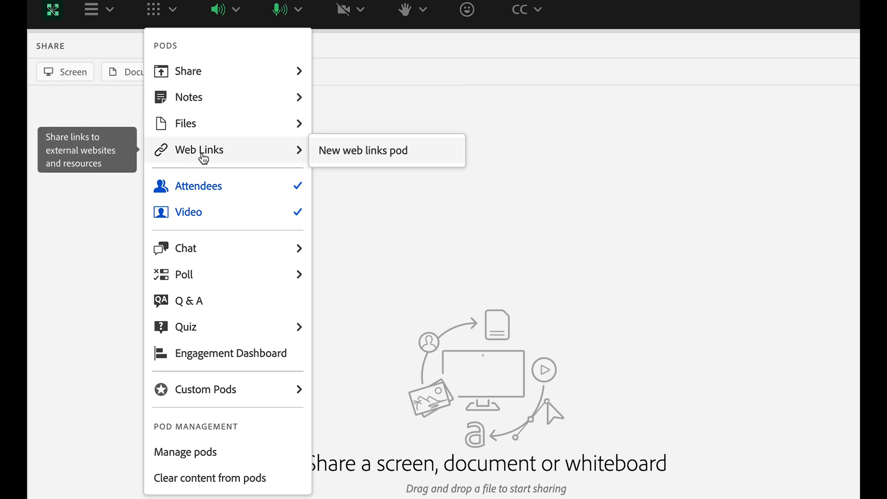
mouse_move(219, 321)
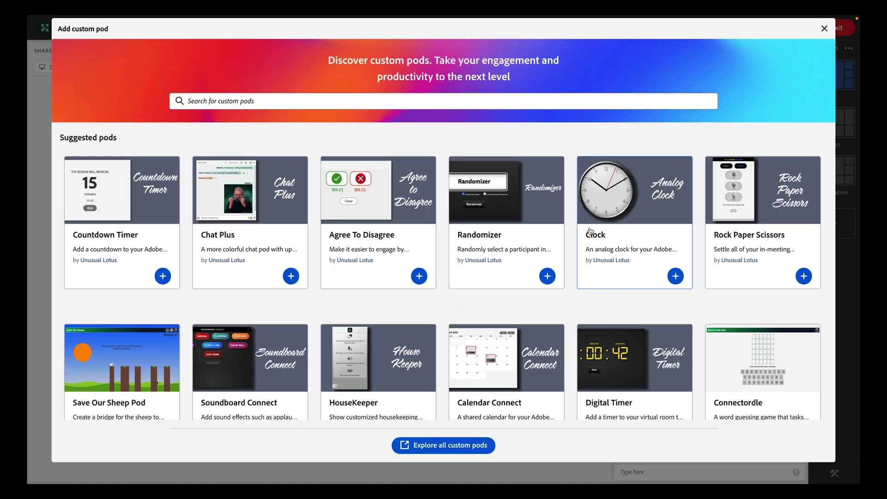
Close the custom pod catalogue and add a new notes pod titled GROUP DISCUSSION.
left_click(824, 28)
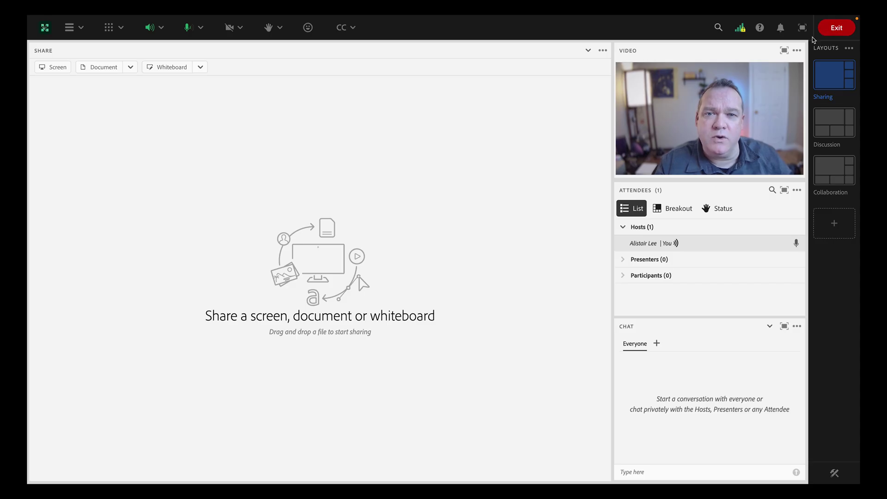
left_click(111, 29)
mouse_move(128, 88)
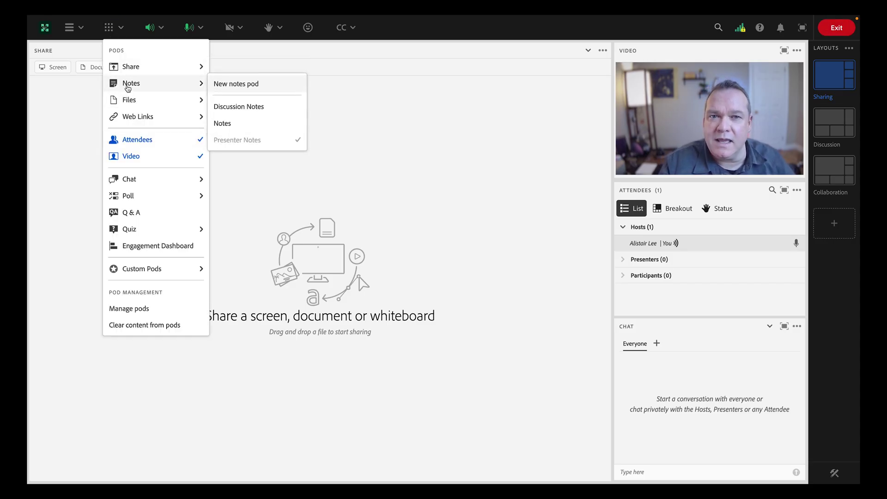
left_click(233, 85)
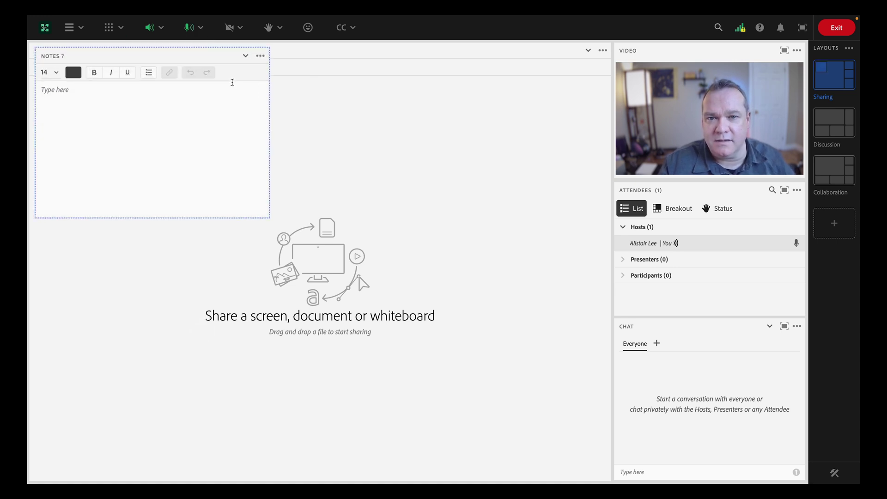
left_click_drag(170, 58, 350, 185)
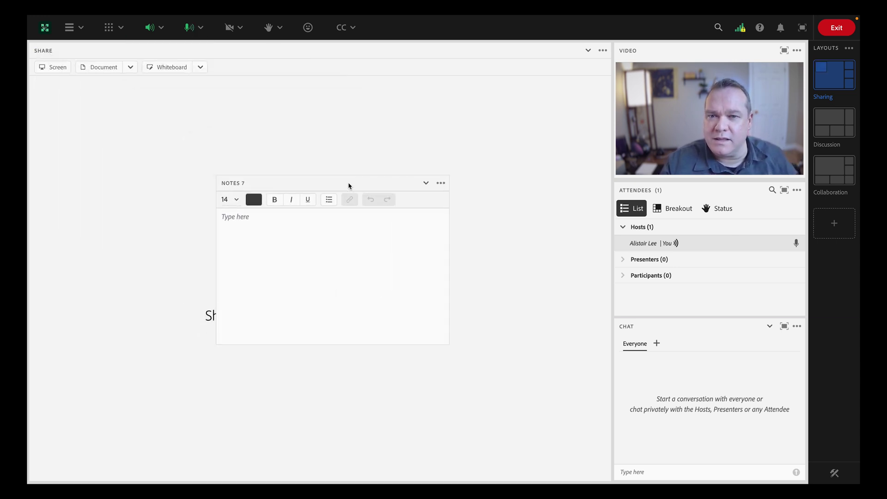
double_click(242, 183)
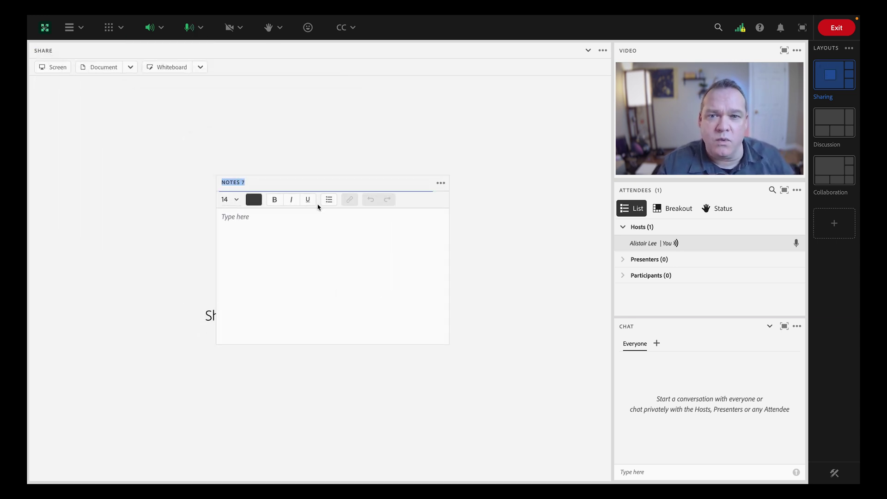
type("GROUP DIS")
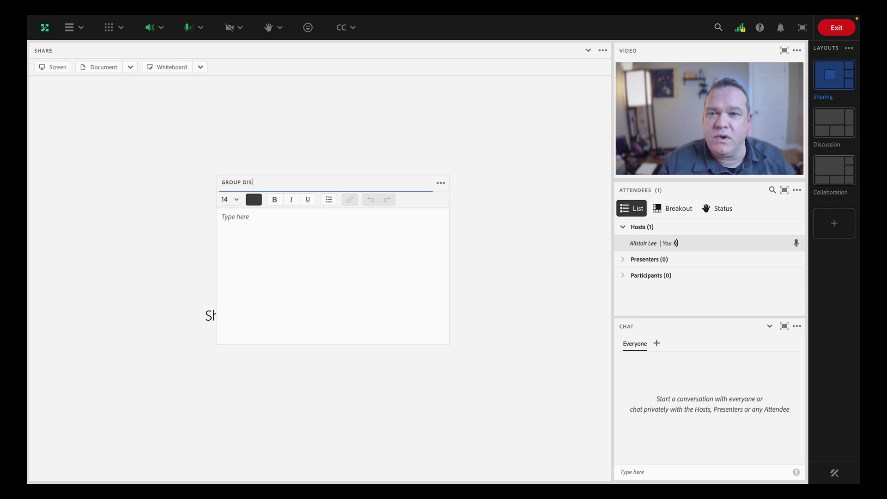
type("CUSSION")
key("Return")
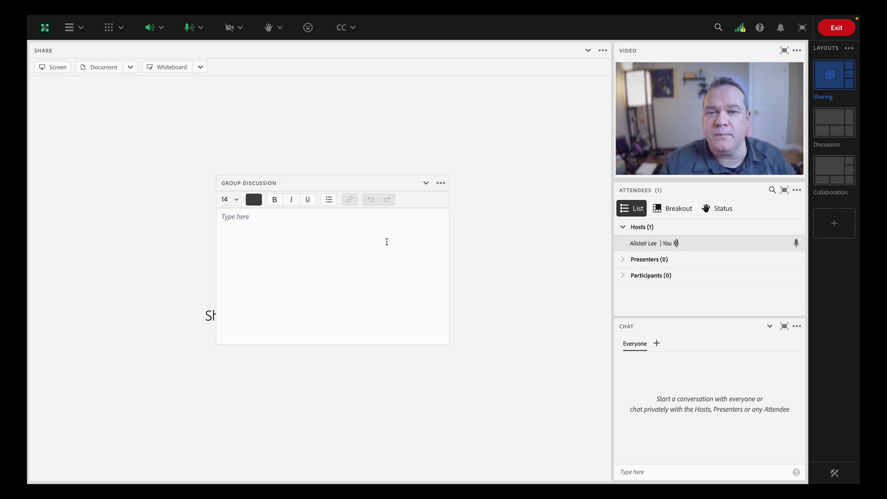
Enlarge the GROUP DISCUSSION pod, move it lower left, and hide it.
left_click(404, 291)
left_click_drag(447, 344, 523, 395)
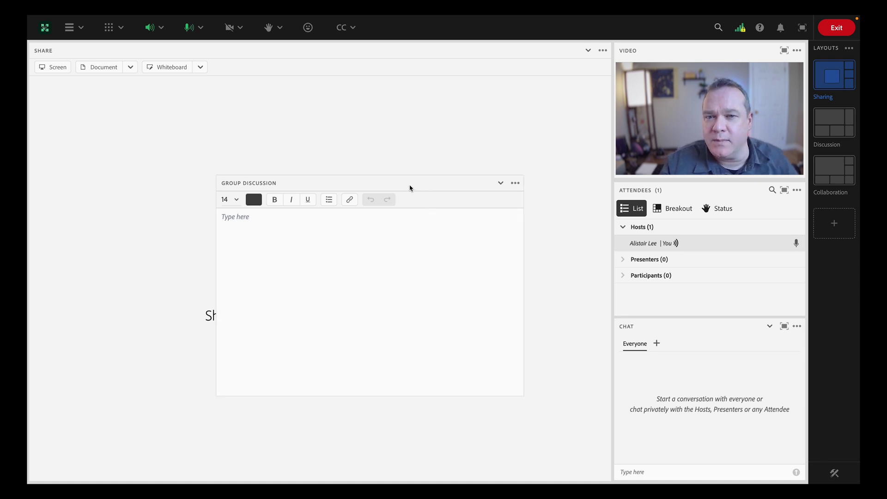
left_click_drag(395, 187, 295, 230)
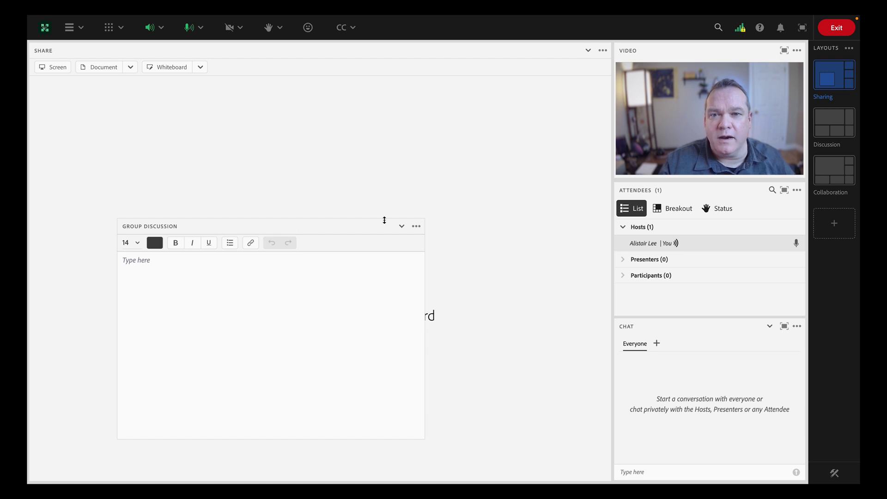
left_click(416, 226)
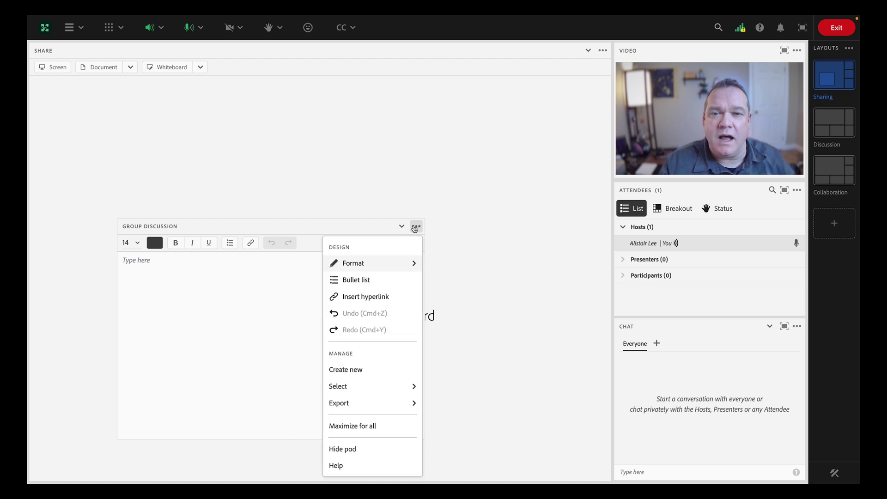
left_click(390, 454)
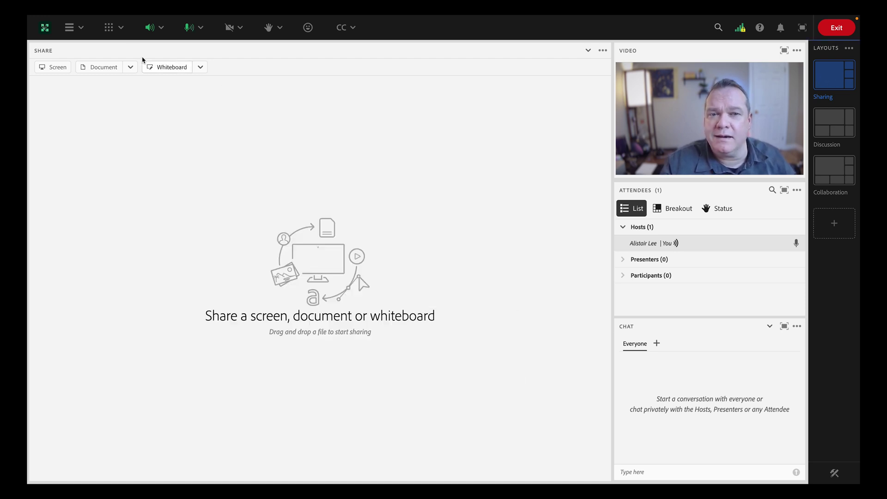
left_click(121, 28)
mouse_move(132, 81)
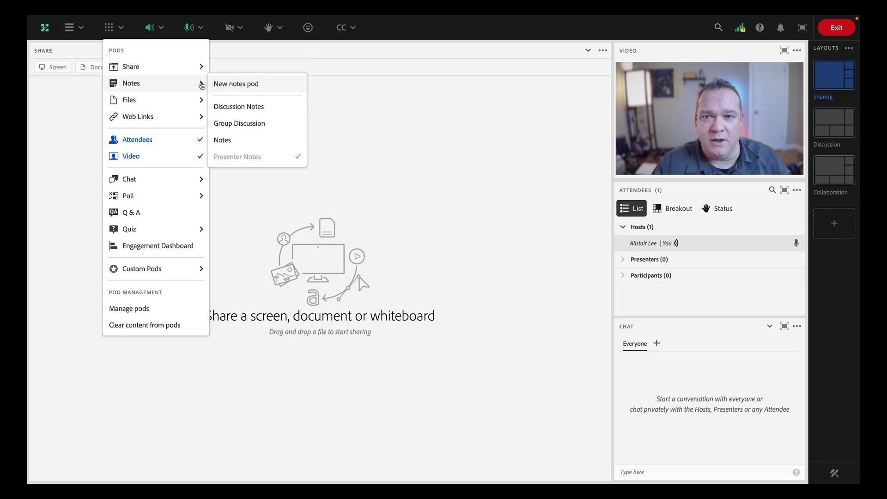
key("Escape")
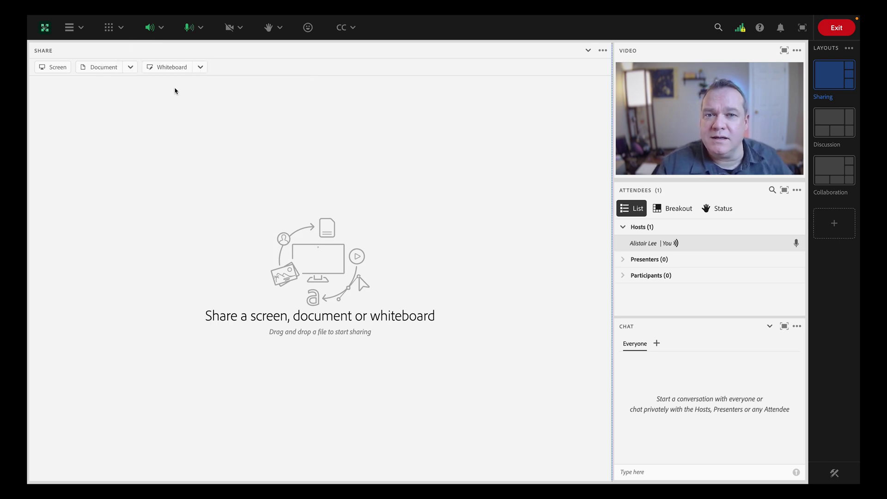
Share Generative AI in the Virtual Classroom 2.pptx from the computer, opening on slide 1 of 12.
left_click(114, 71)
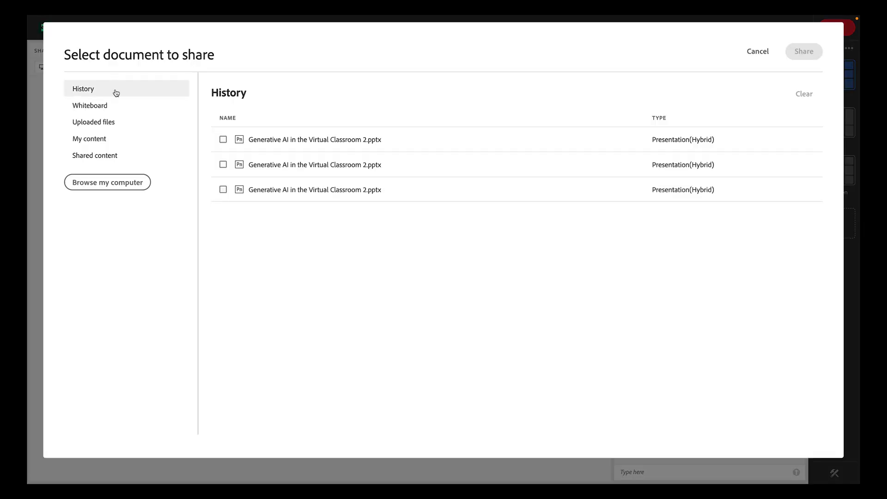
left_click(131, 184)
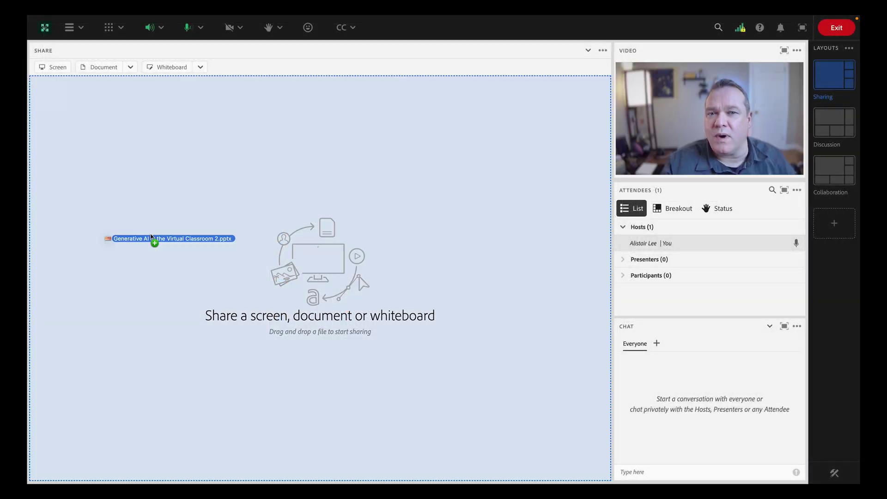
left_click_drag(153, 237, 297, 218)
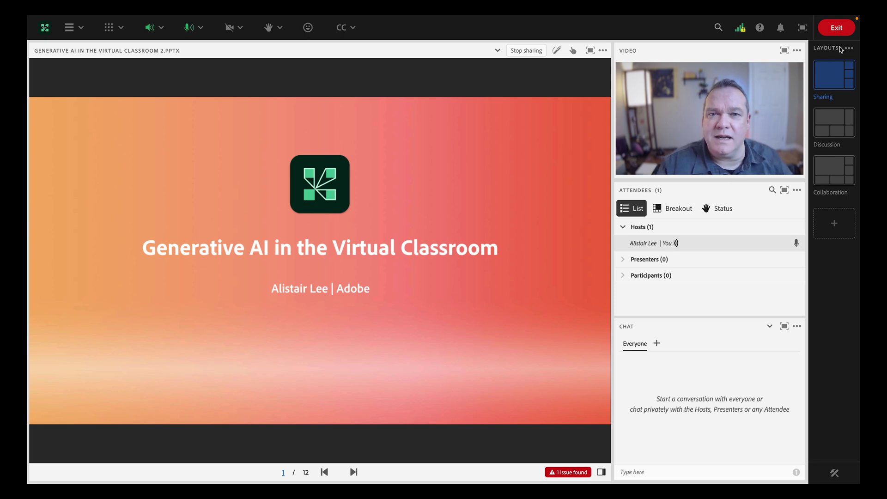
Try the Discussion, Collaboration and Sharing layouts, ending on the Collaboration layout.
mouse_move(854, 180)
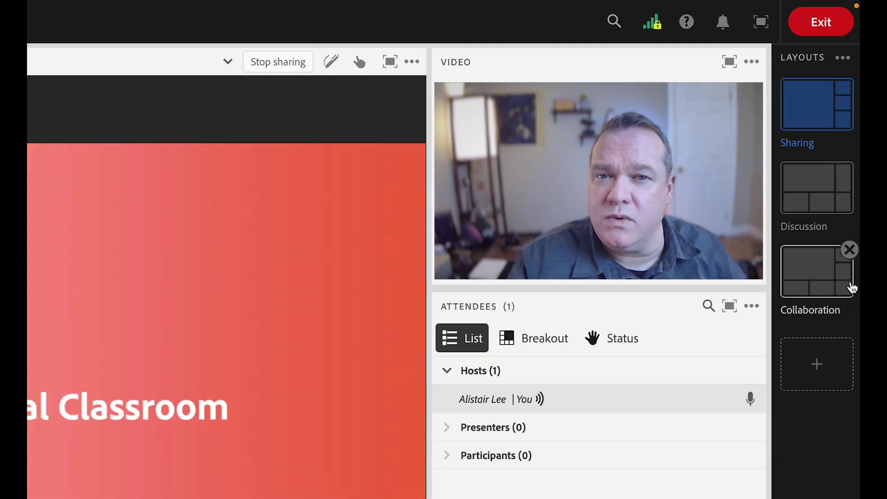
mouse_move(833, 179)
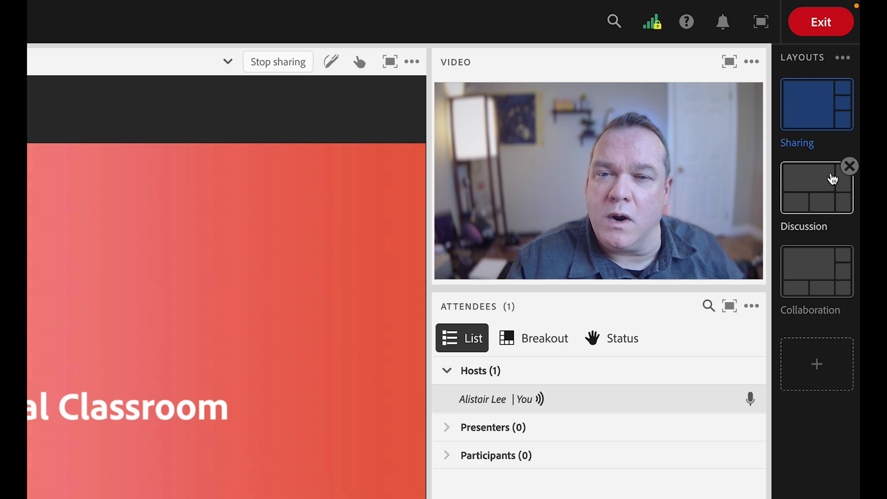
mouse_move(830, 252)
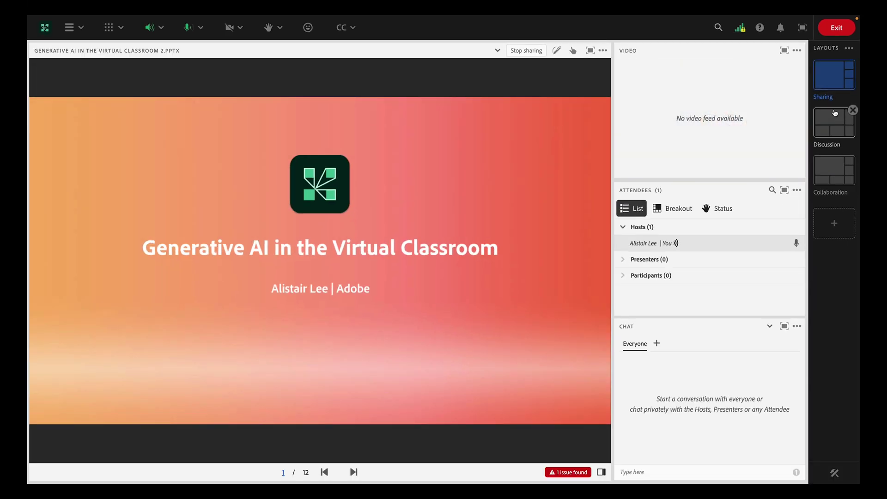
left_click(836, 118)
left_click(836, 170)
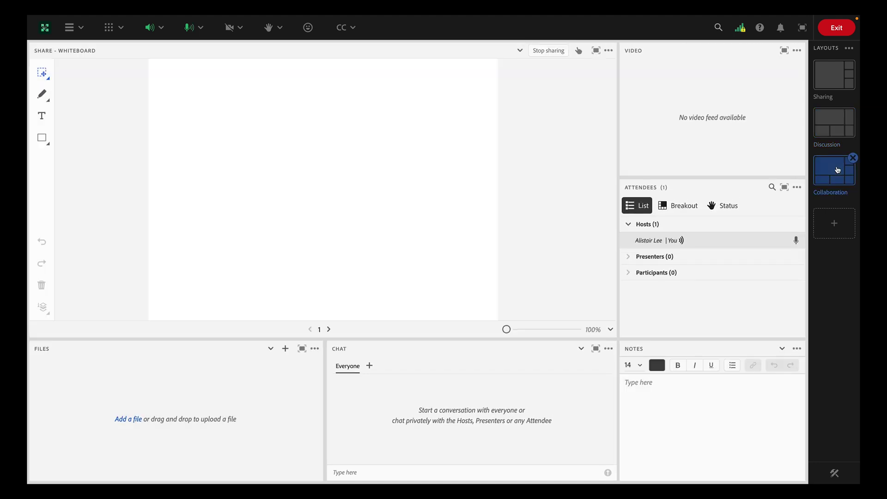
left_click(836, 138)
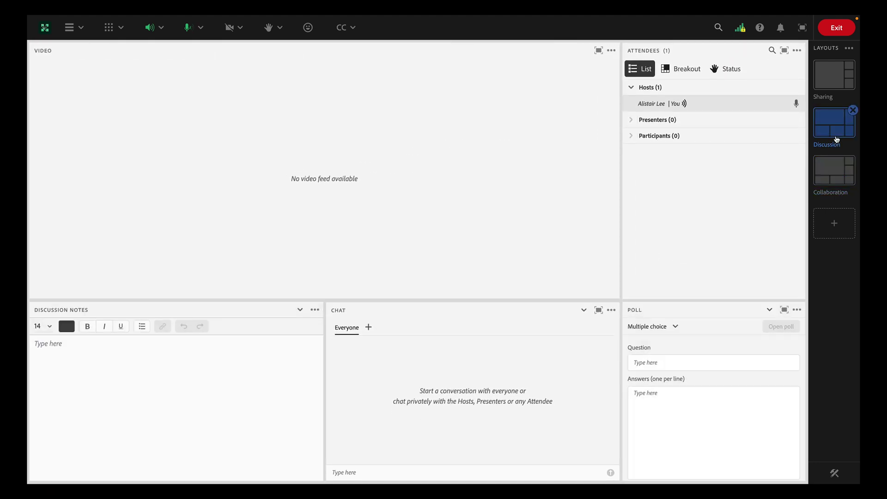
left_click(837, 89)
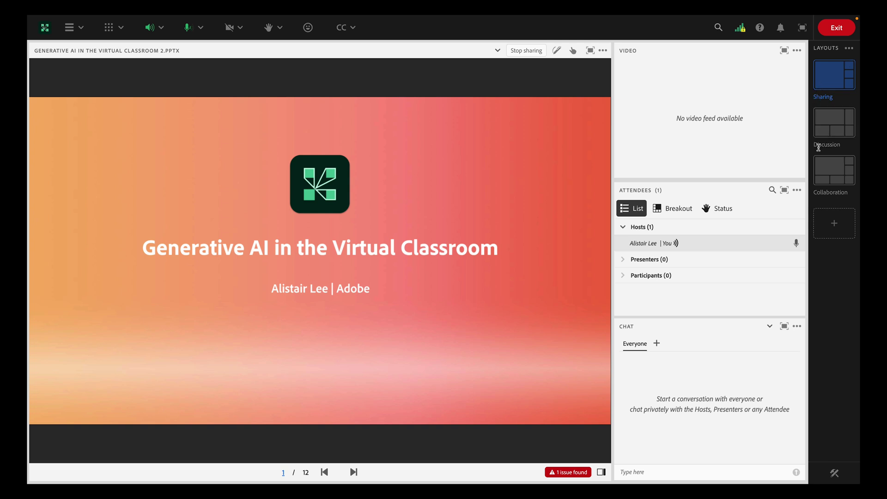
left_click(834, 123)
left_click(828, 173)
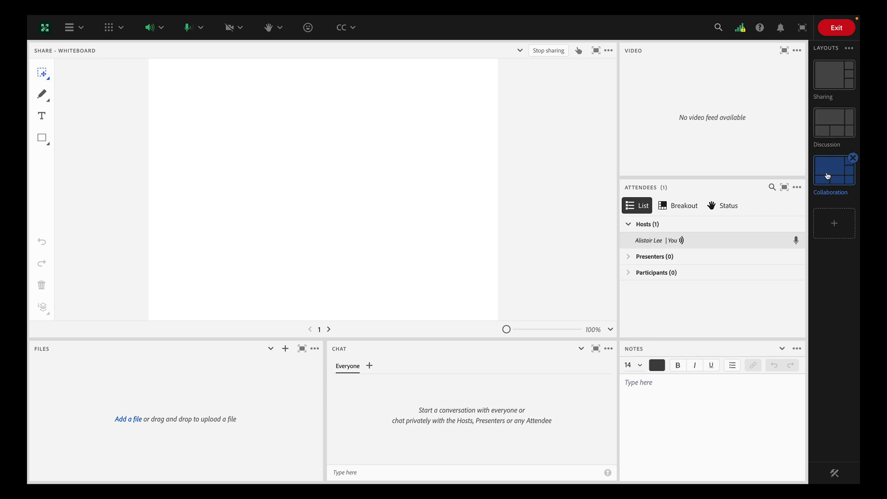
Start a new layout duplicating the Sharing layout and select its suggested name for replacement.
left_click(832, 224)
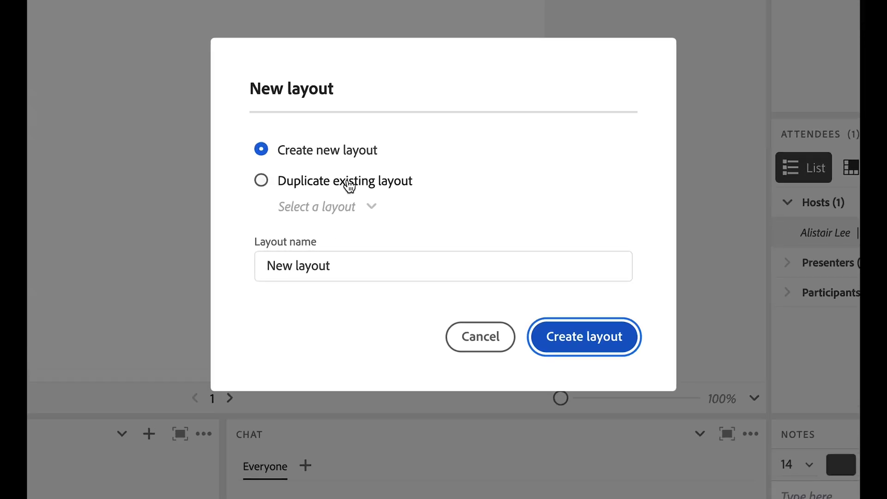
left_click(350, 187)
left_click(368, 206)
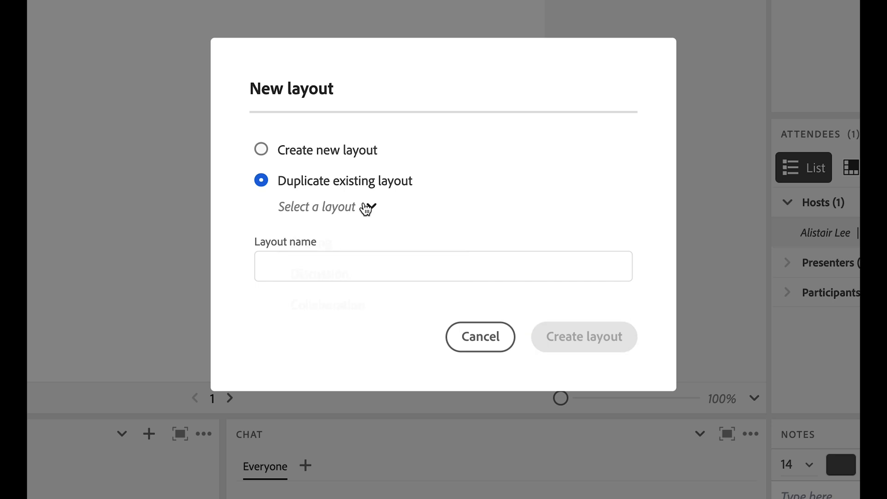
left_click(331, 253)
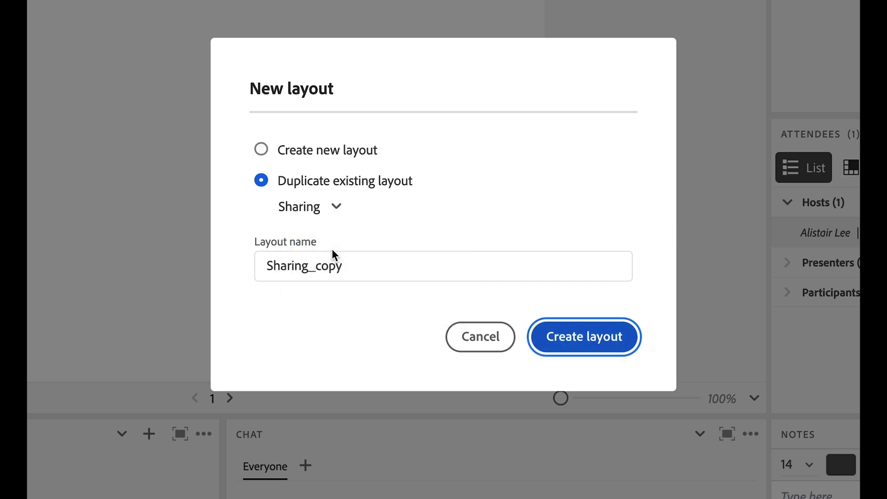
triple_click(371, 274)
Create the layout named Poll and hide its shared presentation pod.
type("Poll")
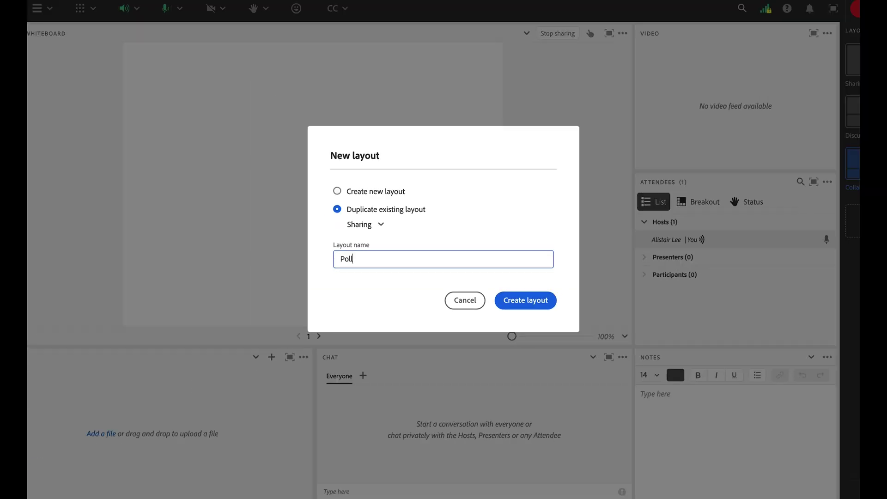
left_click(505, 296)
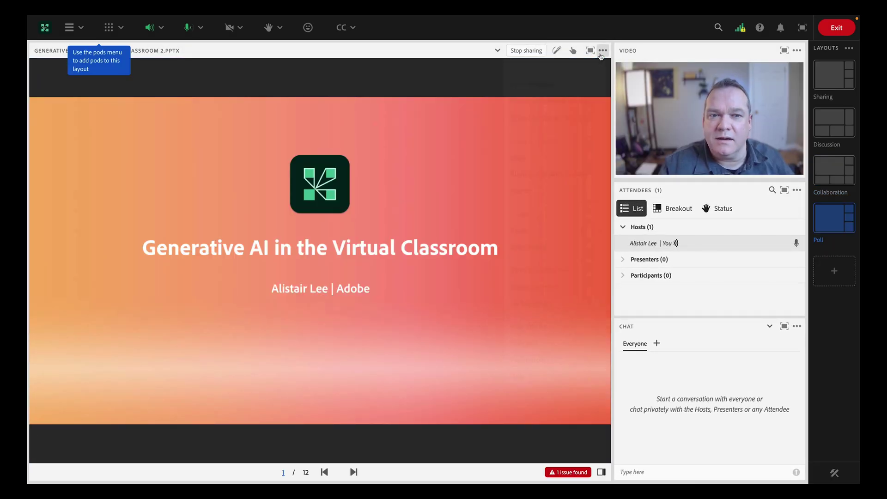
left_click(601, 52)
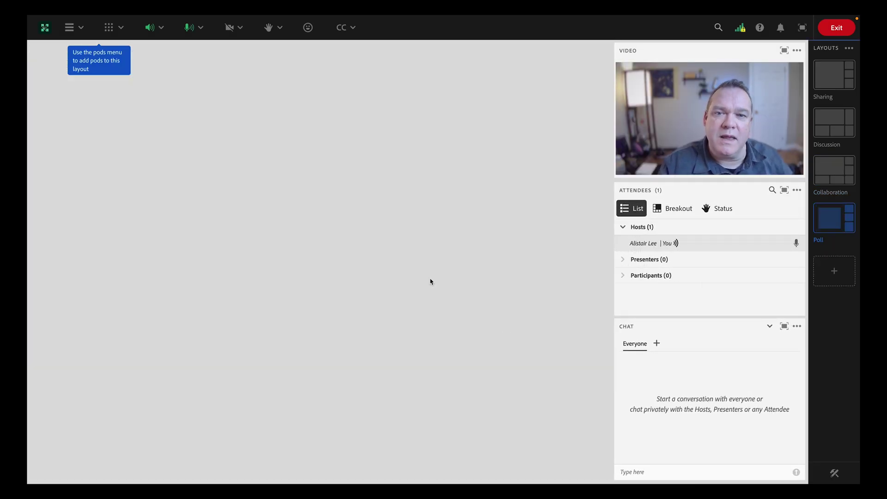
left_click(532, 345)
Add a new poll pod, shrink it, and center it on the stage.
left_click(119, 28)
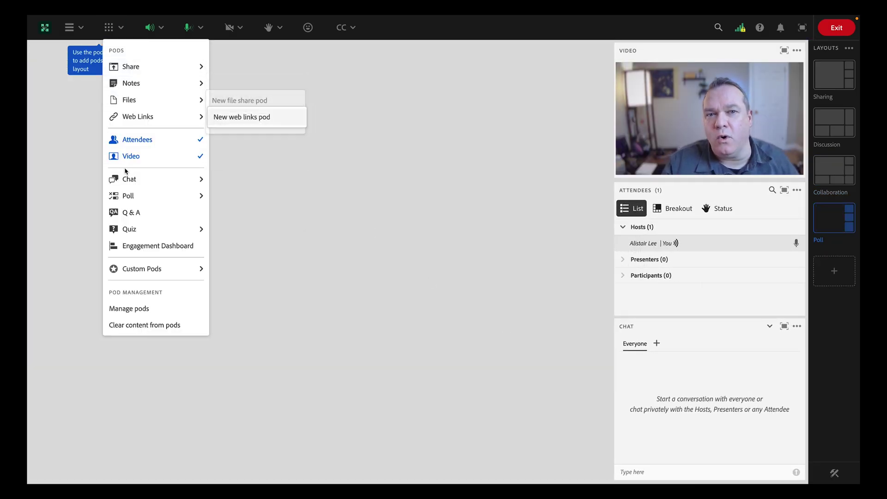
mouse_move(185, 196)
left_click(226, 196)
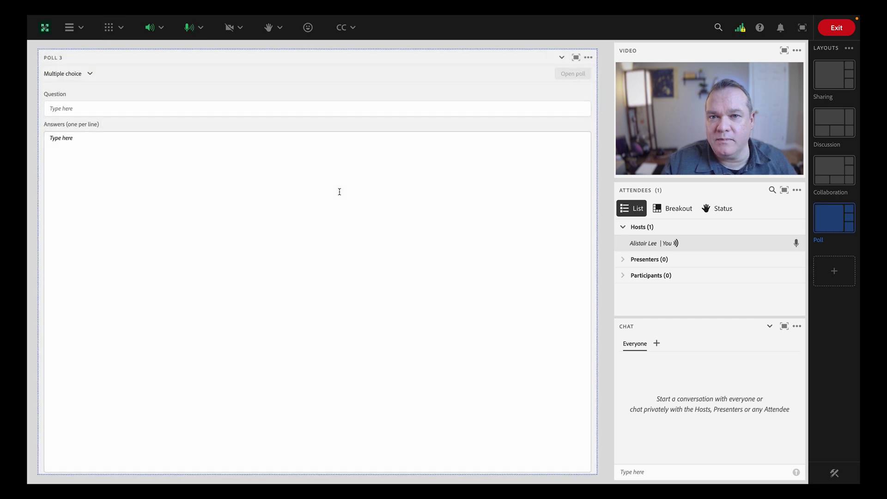
left_click_drag(606, 44, 392, 299)
left_click_drag(269, 307, 412, 148)
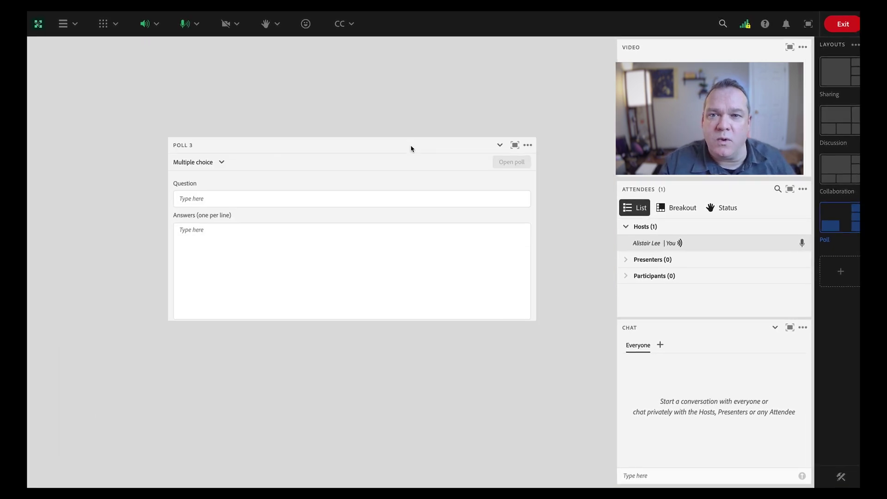
Open a poll asking 'Have you hosted a webinar yet?' with answers Yes and No.
left_click(209, 198)
type("Have you hosted a webinar yet?")
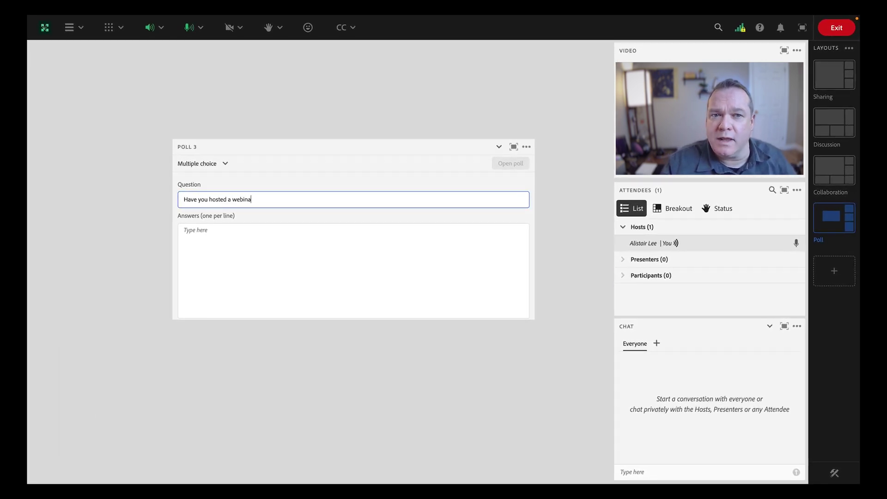
key("Tab")
type("Yes")
key("Return")
type("No")
left_click(498, 164)
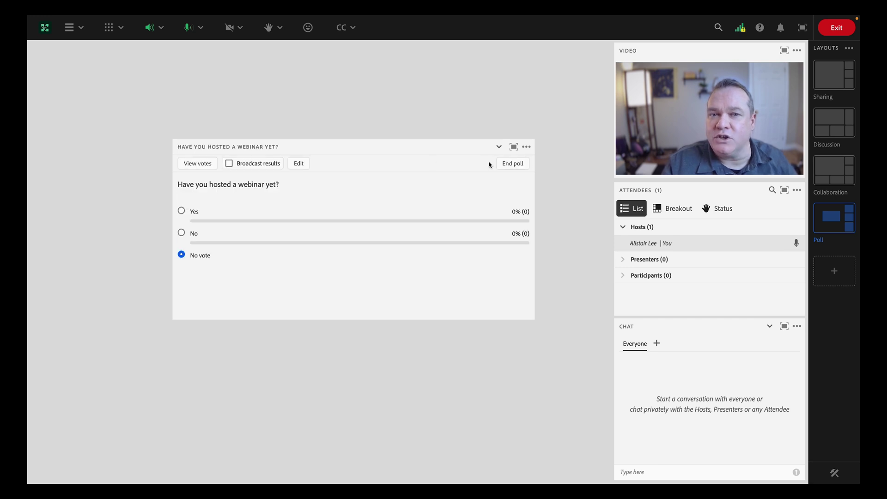
left_click_drag(447, 320, 447, 344)
left_click_drag(372, 151, 347, 156)
Upload Earth.jpg as the custom room background, aligned Top Left, in Room Preferences.
left_click(70, 32)
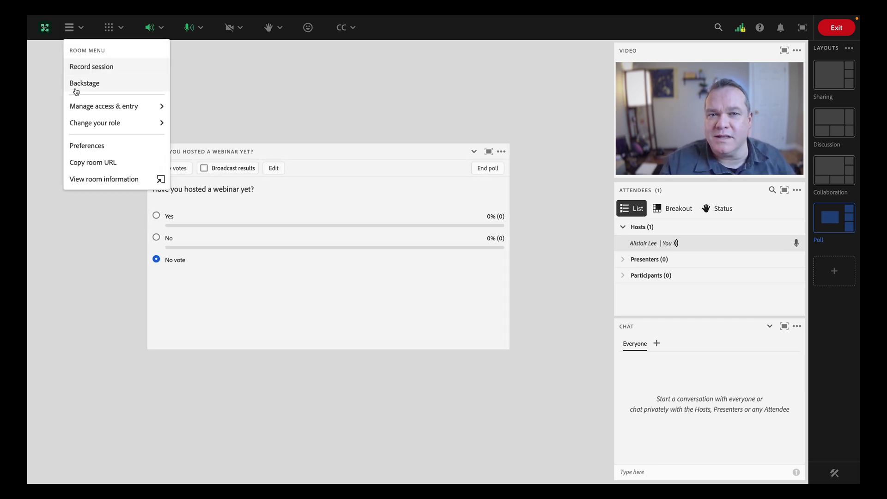
mouse_move(92, 113)
left_click(88, 146)
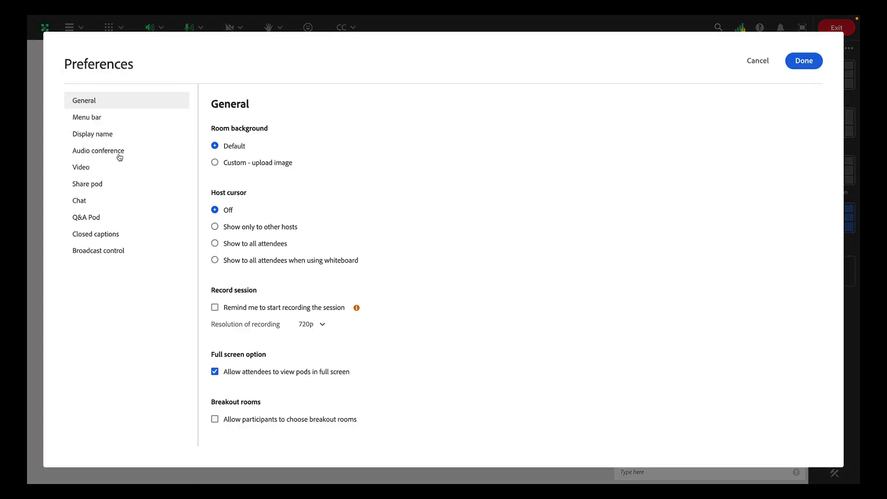
left_click(231, 163)
left_click(237, 175)
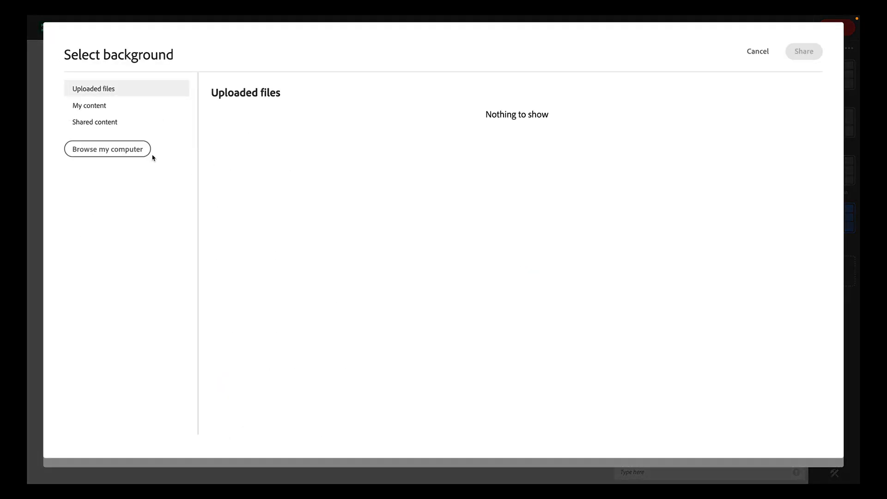
left_click(103, 149)
left_click(360, 209)
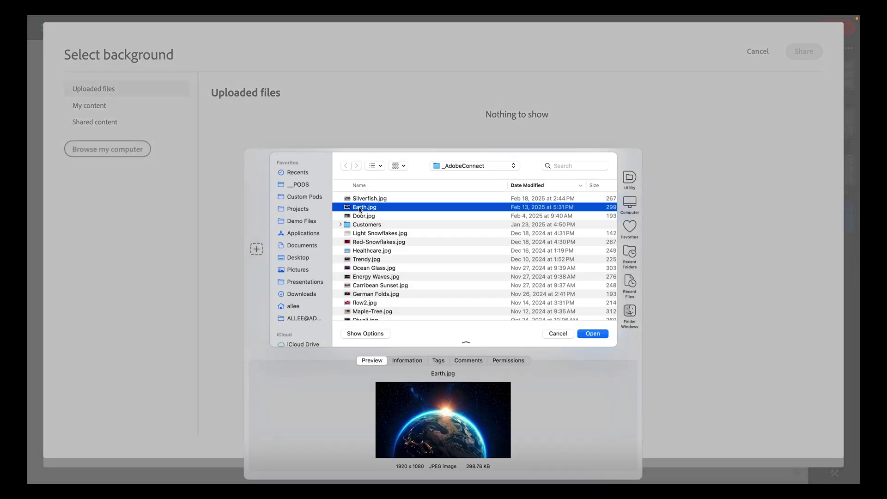
left_click(605, 334)
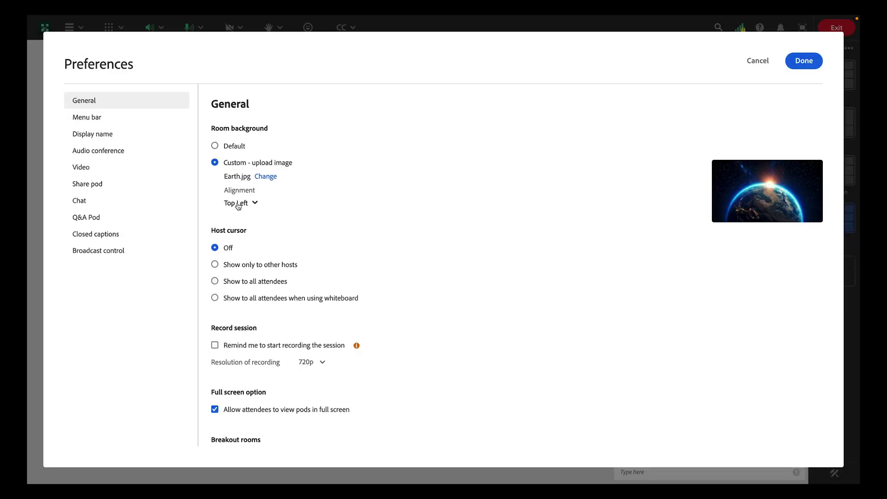
left_click(238, 203)
left_click(358, 195)
left_click(803, 61)
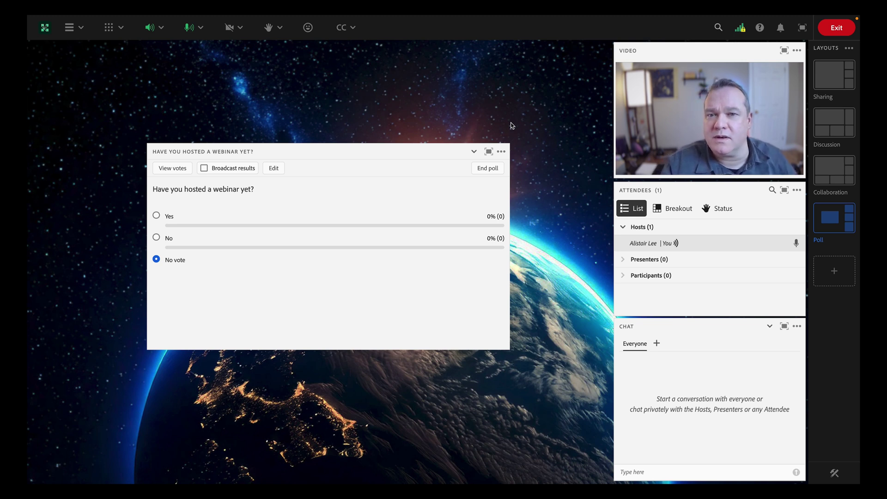
Open the backstage area from the Room menu and widen its panel.
left_click(83, 32)
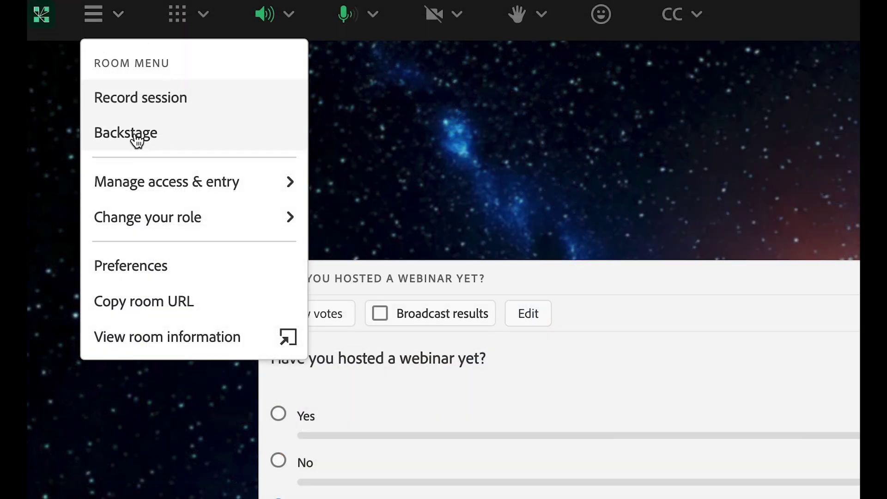
left_click(137, 138)
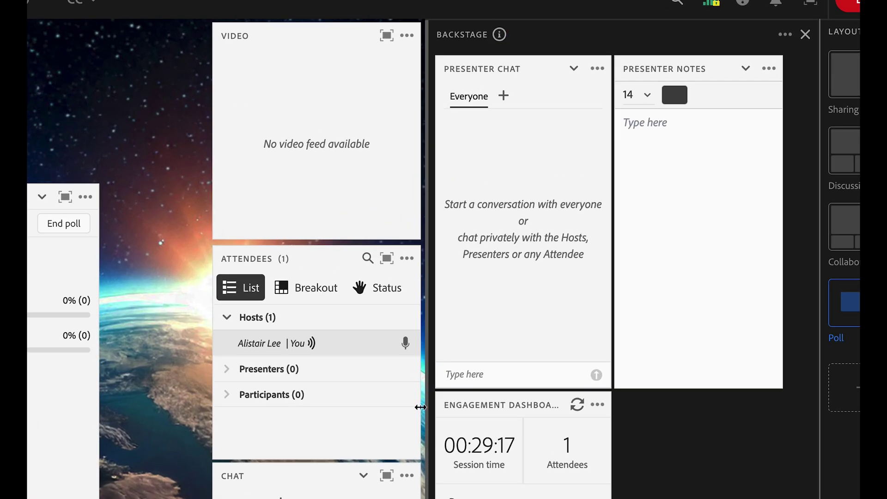
mouse_move(417, 406)
left_mouse_down()
mouse_move(323, 410)
mouse_move(432, 409)
left_mouse_up()
Write 'Agenda: - intro' in presenter notes and send 'ready to go?' in presenter chat.
left_click(489, 372)
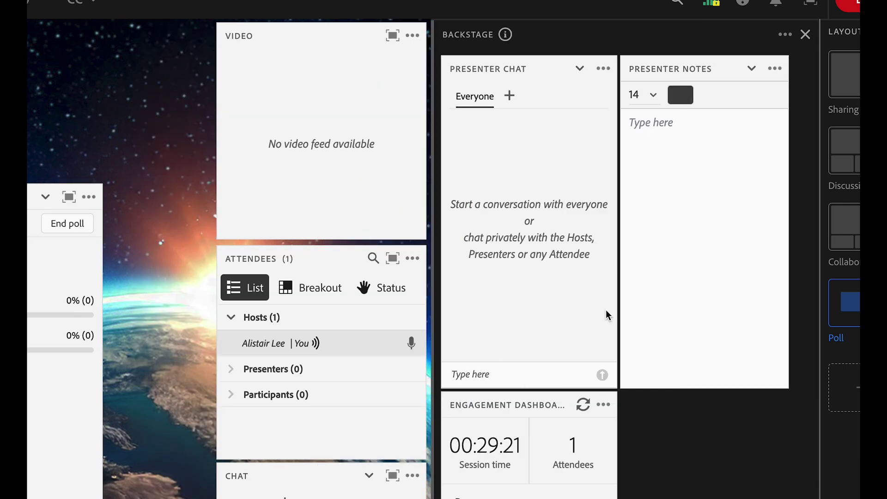
left_click(679, 232)
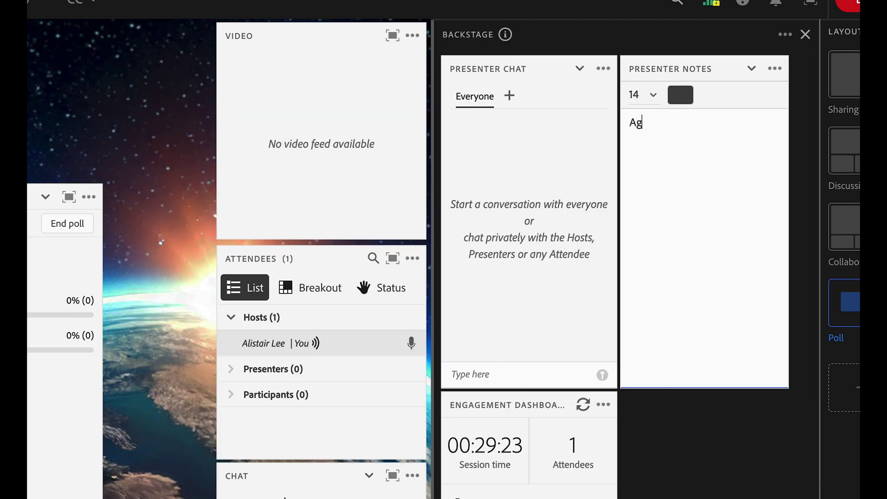
type("Agenda:")
type("- ")
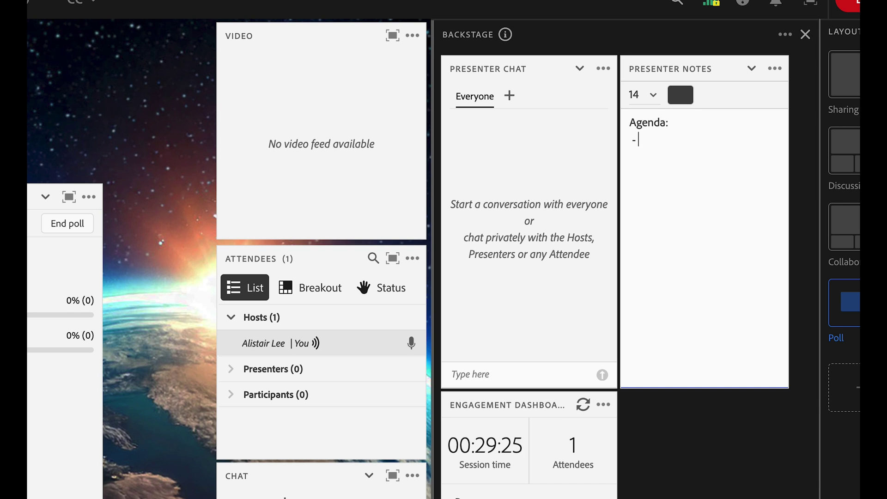
type("intr")
type("- ")
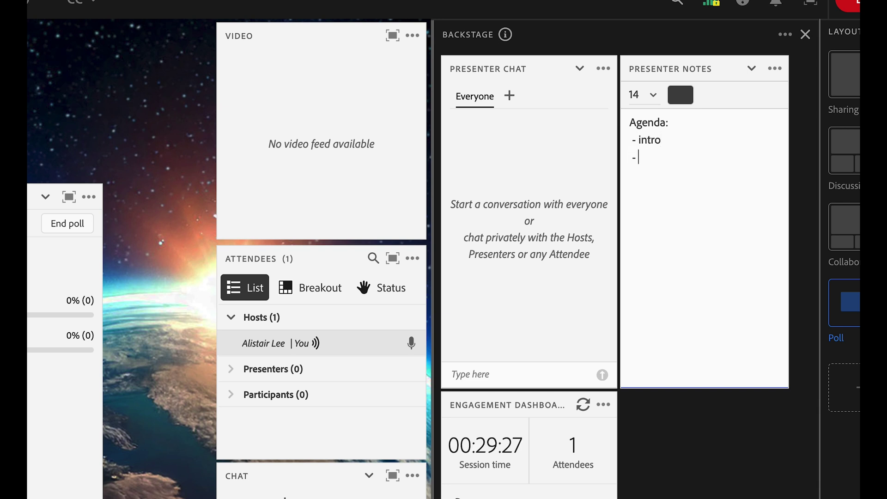
type("rea")
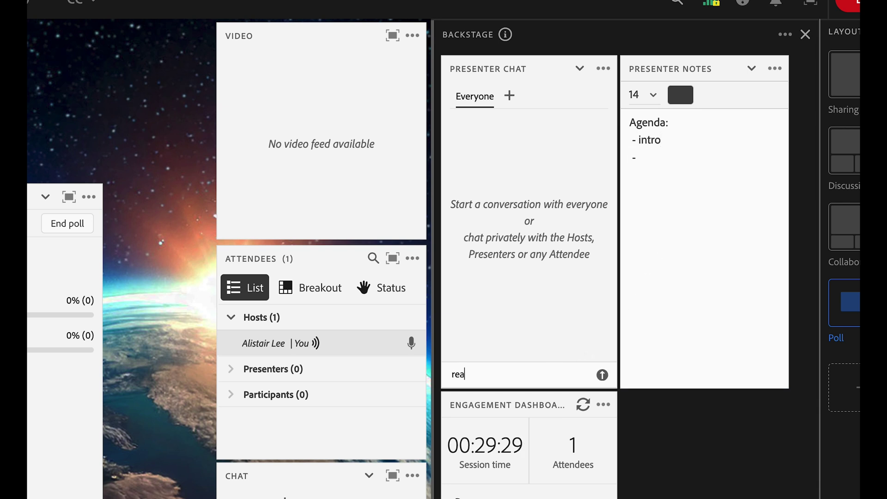
type("dy to go?")
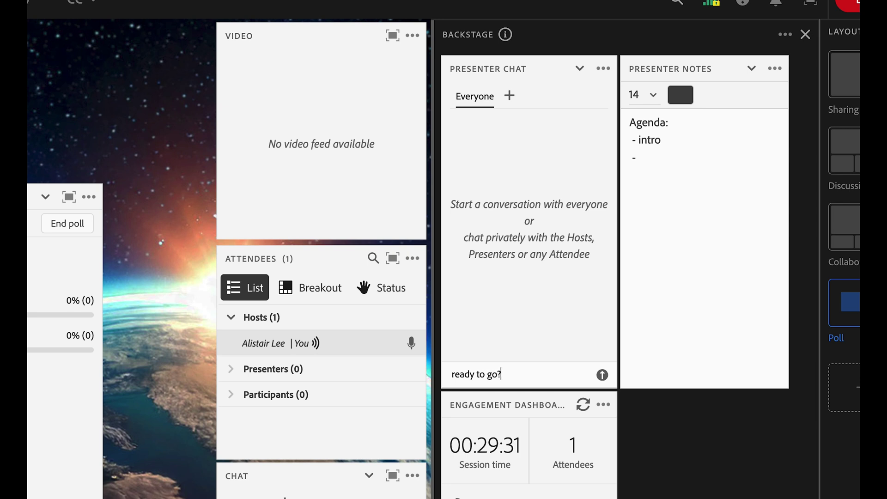
key("Return")
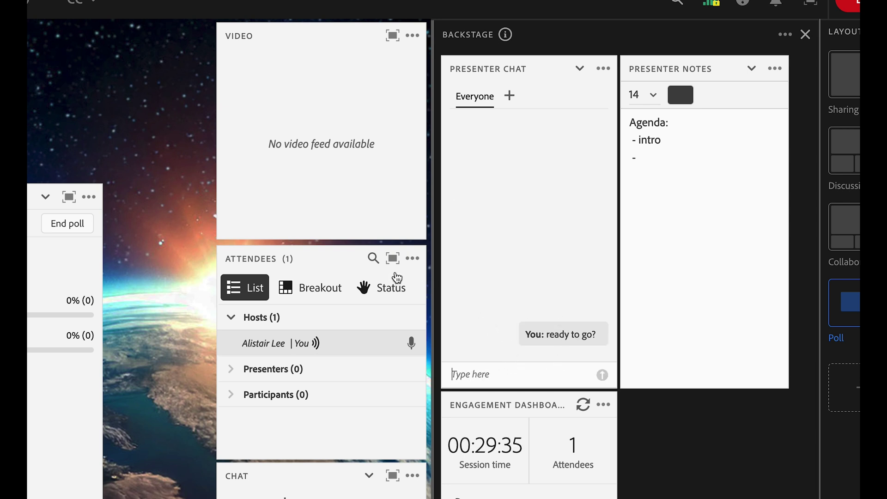
Dock the Attendees pod below Presenter Notes in backstage and stack Chat under the Video pod.
left_click_drag(315, 261, 718, 405)
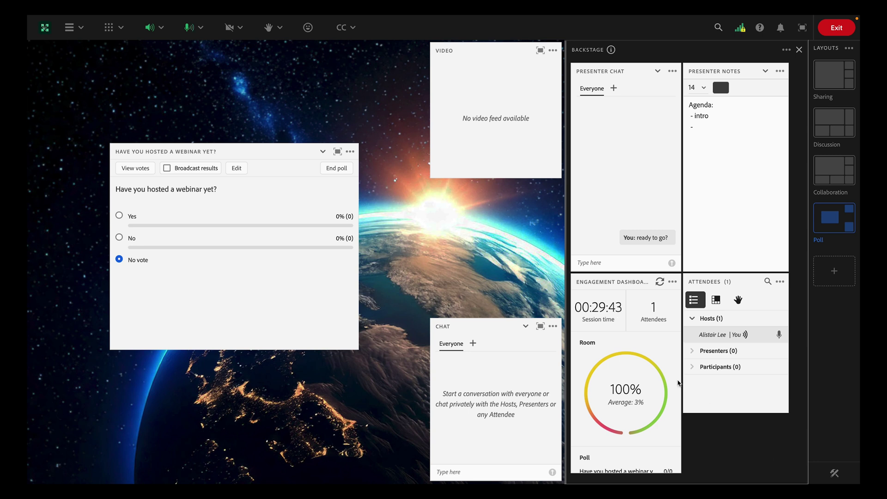
left_click_drag(501, 326, 507, 220)
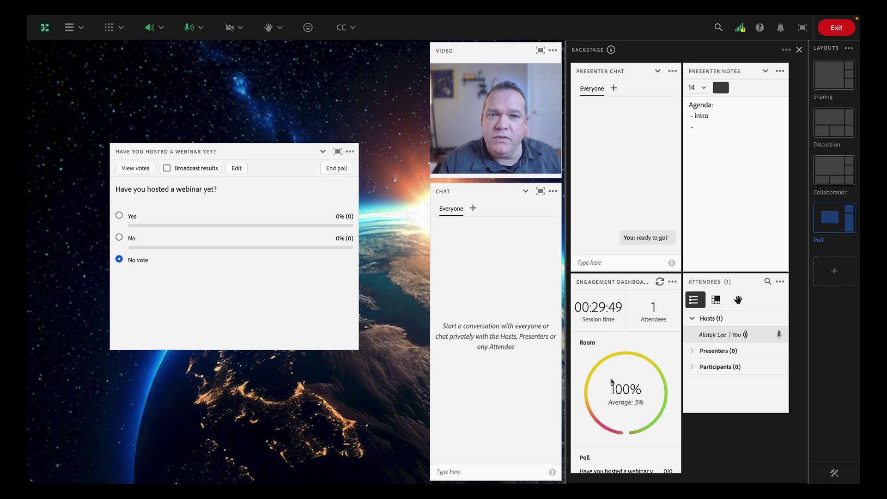
scroll(610, 429, "down", 2)
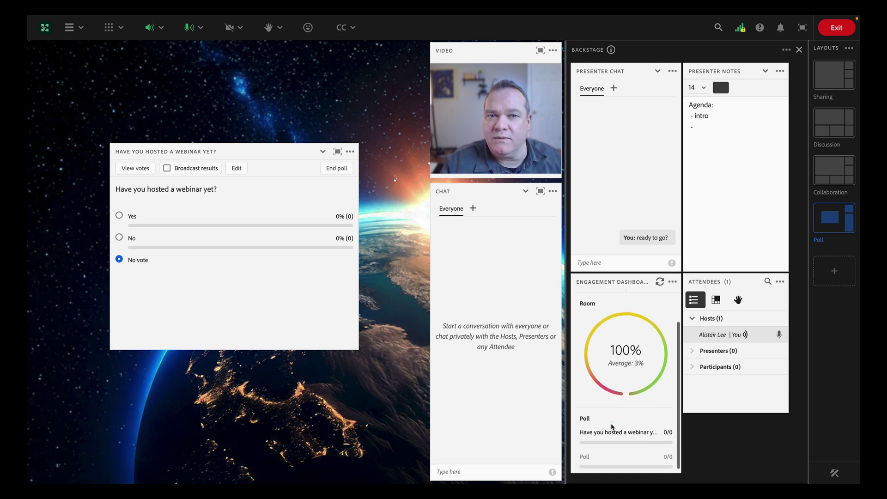
scroll(612, 428, "up", 2)
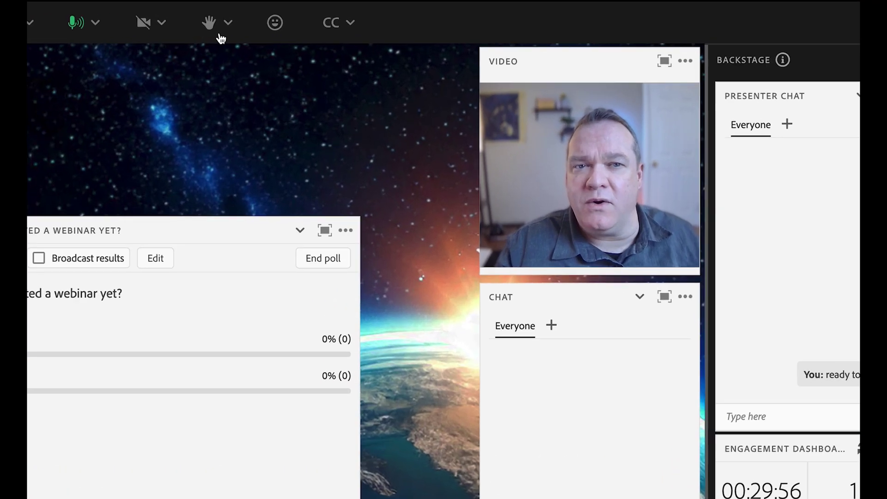
Raise the host's hand, then change the host's status to Agree.
left_click(269, 28)
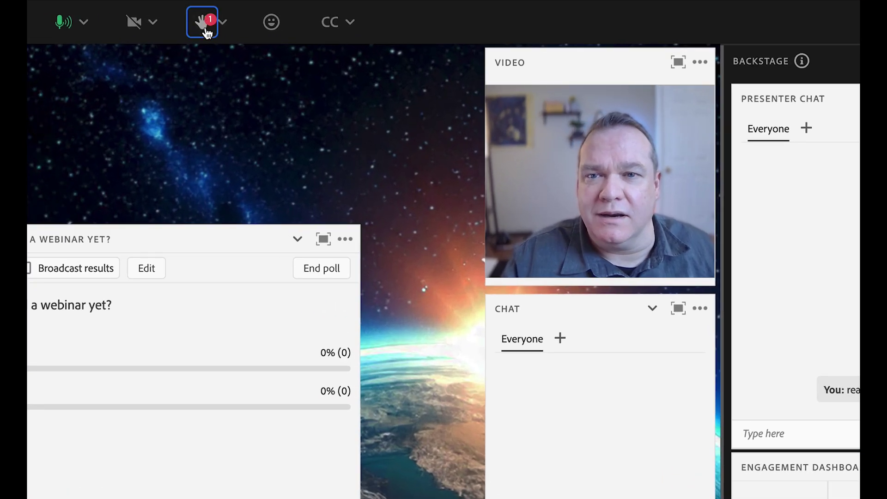
left_click(272, 27)
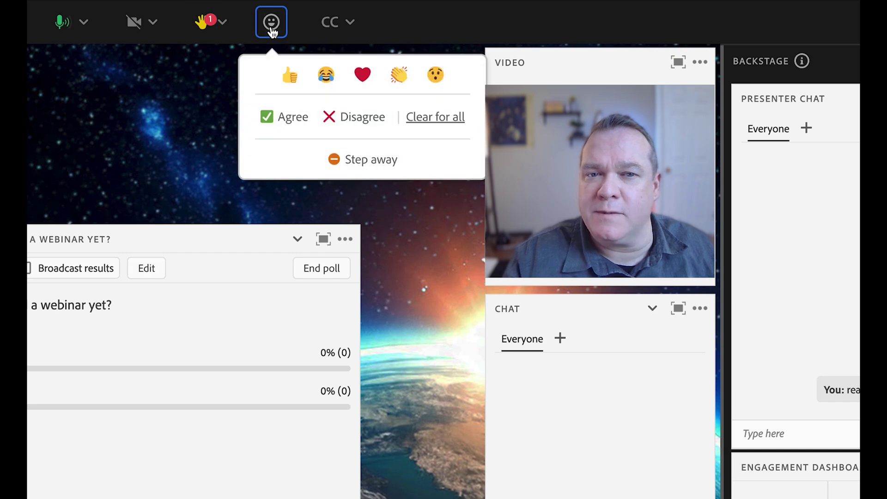
left_click(293, 117)
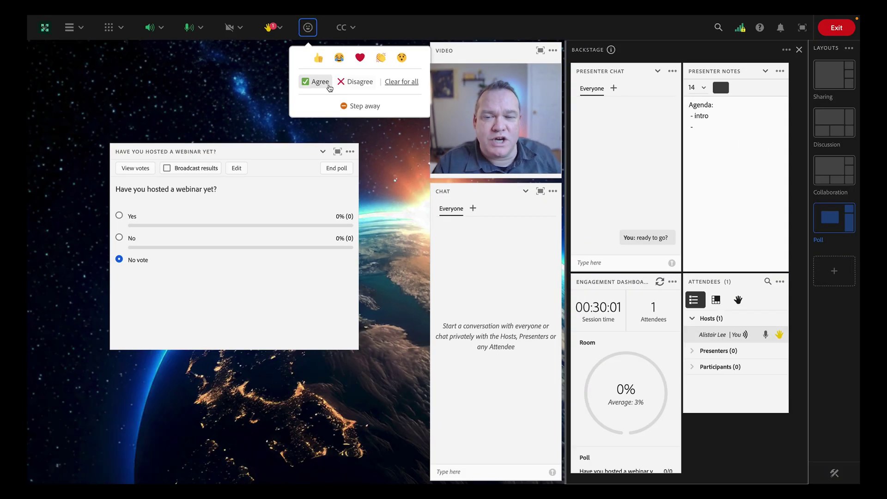